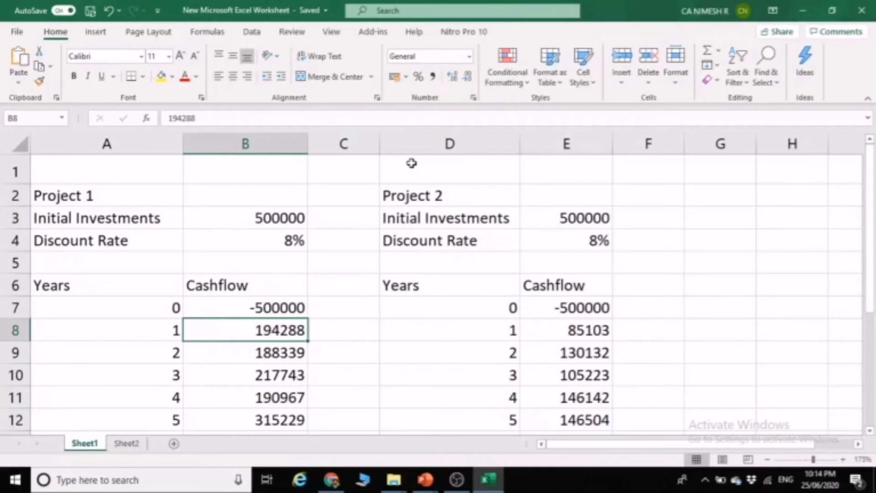
Start an NPV formula in cell B14 for Project 1, using the discount rate in B4 as the rate
key("Down")
key("Down")
key("Down")
key("Down")
key("Down")
key("Down")
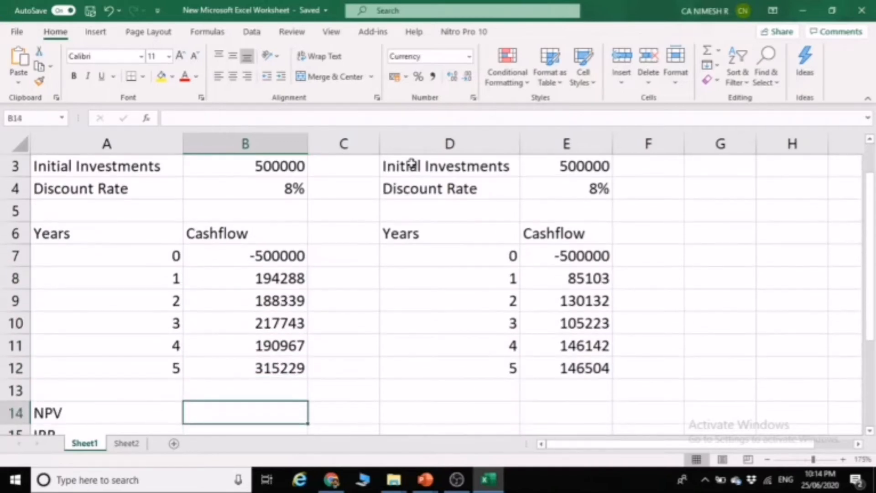
key("Down")
key("Up")
type("=npv")
key("Tab")
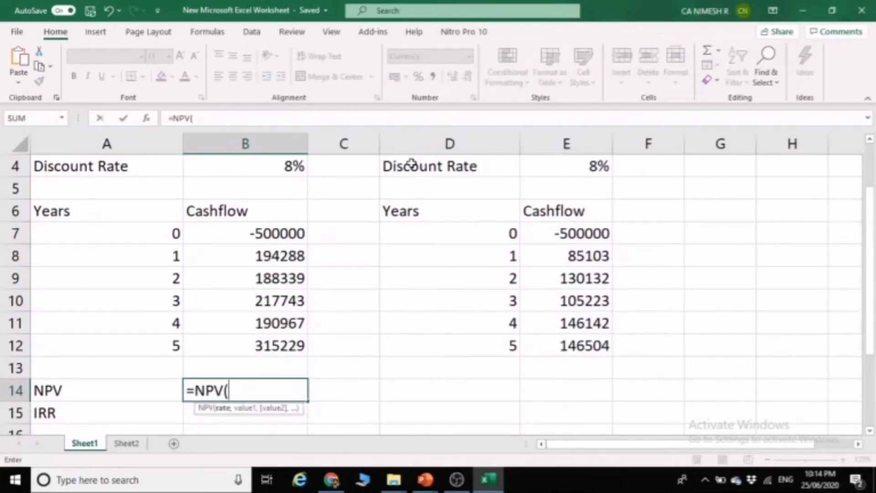
key("Up")
key("Up")
key("Up")
key("Up")
key("Up")
key("Up")
key("Up")
key("Up")
key("Up")
key("Up")
type(",")
Add Project 1's year 1 to 5 cash flows, B8:B12, as the NPV values and close the function
key("Down")
key("Down")
key("Down")
key("Up")
key("Up")
key("Up")
key("Up")
key("Up")
key("Up")
key("Up")
key("Up")
key("Up")
key("Up")
key("Up")
key("Up")
key("Up")
key("Down")
key("Down")
key("Down")
key("Down")
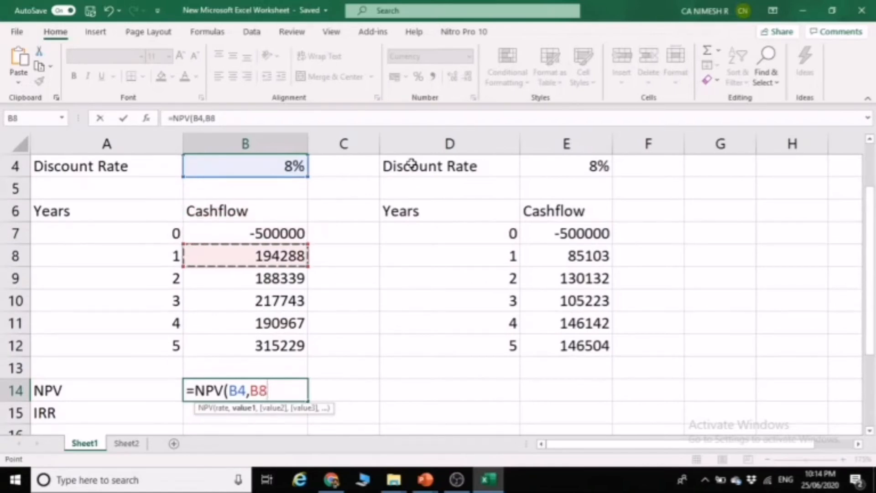
key("shift+Down")
key("shift+Down")
key("shift+Down")
key("shift+Down")
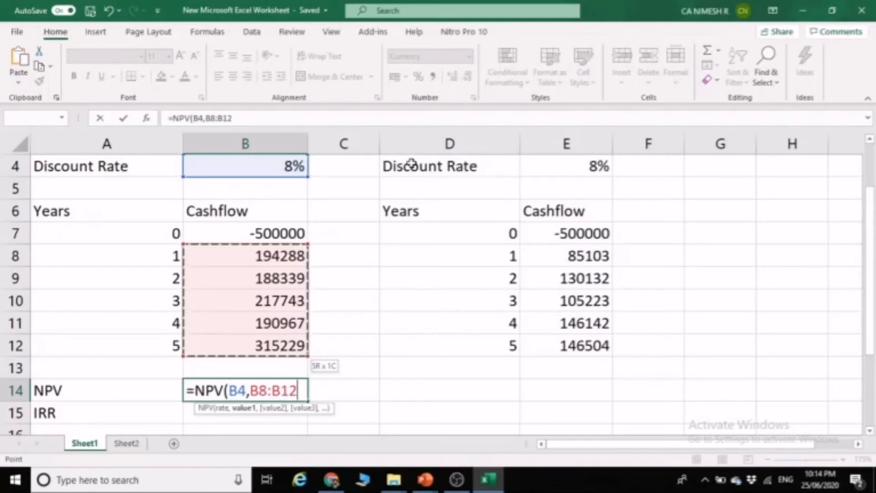
type(")")
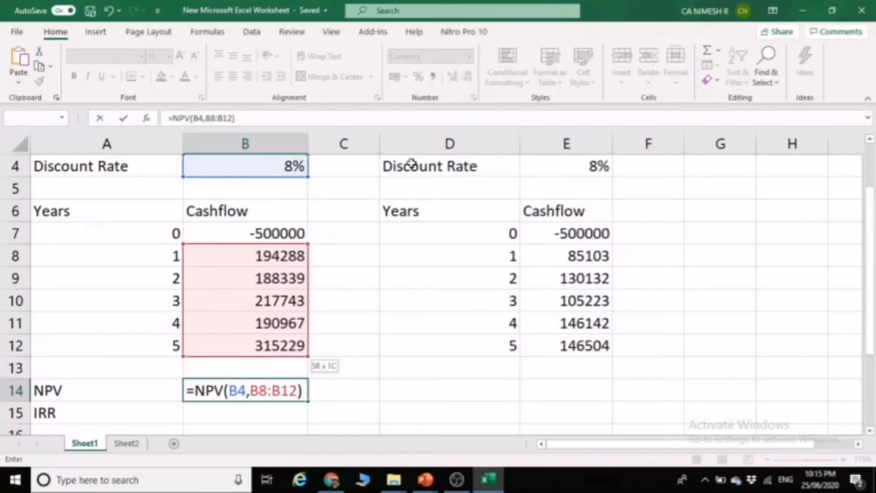
Add the year 0 cash flow B7 to Project 1's NPV formula and enter it as =NPV(B4,B8:B12)+B7
type("+")
left_click(255, 233)
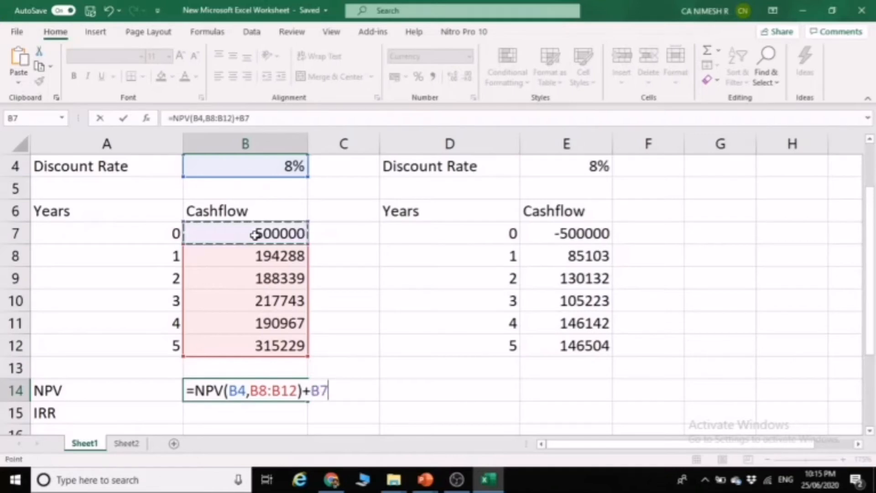
key("Return")
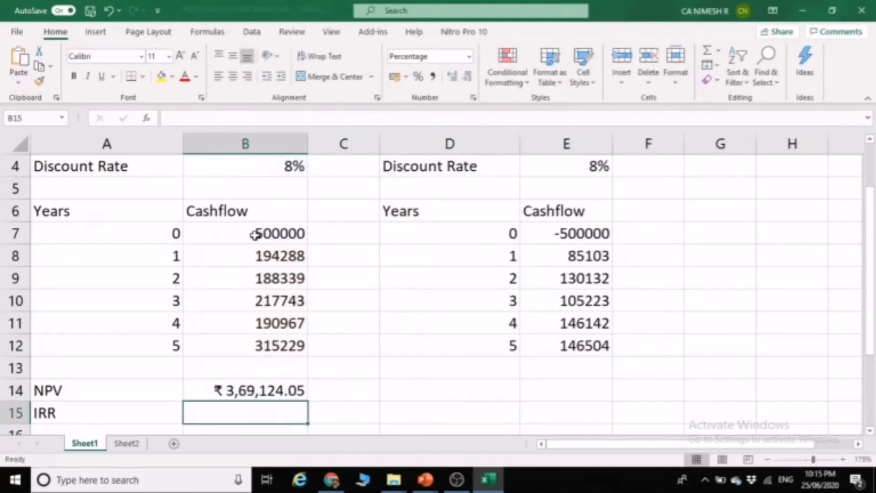
key("Up")
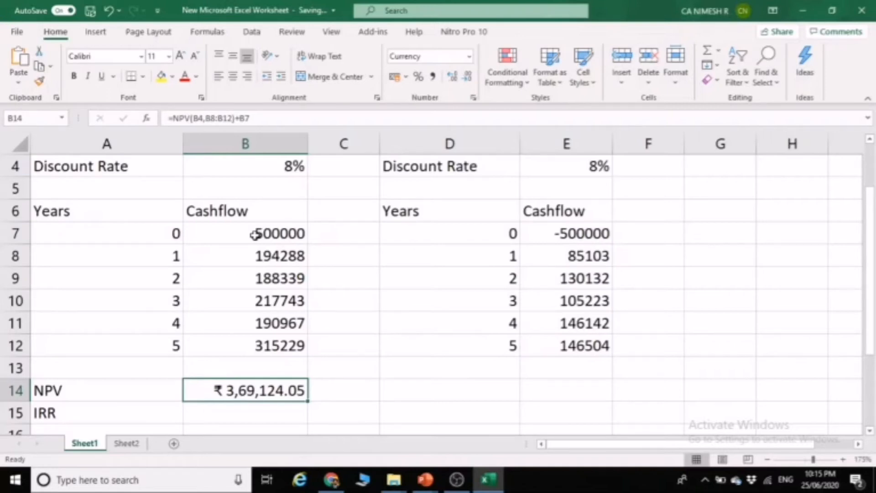
Calculate Project 1's IRR in cell B15 with =IRR(B7:B12,8), covering the year 0 to 5 cash flows
key("Down")
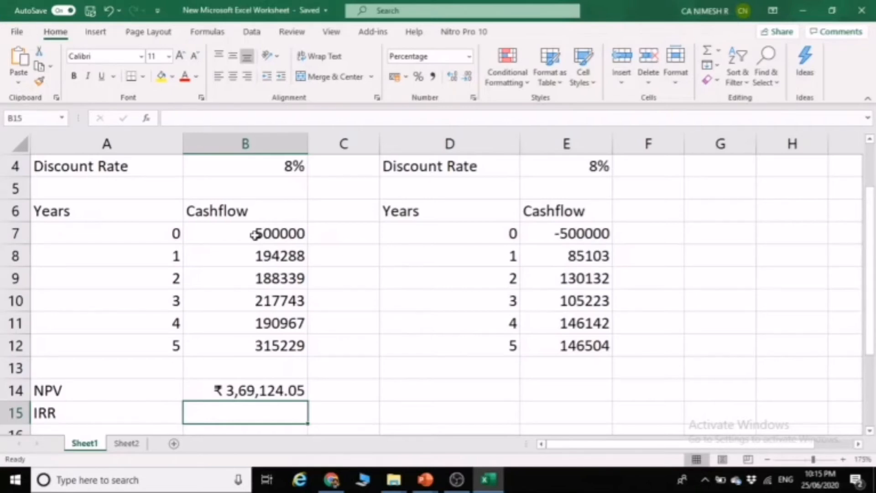
type("=")
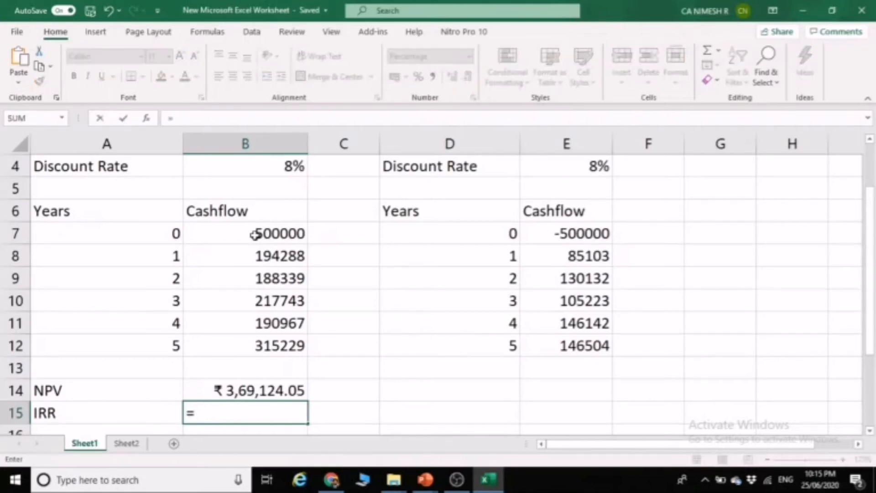
type("irr")
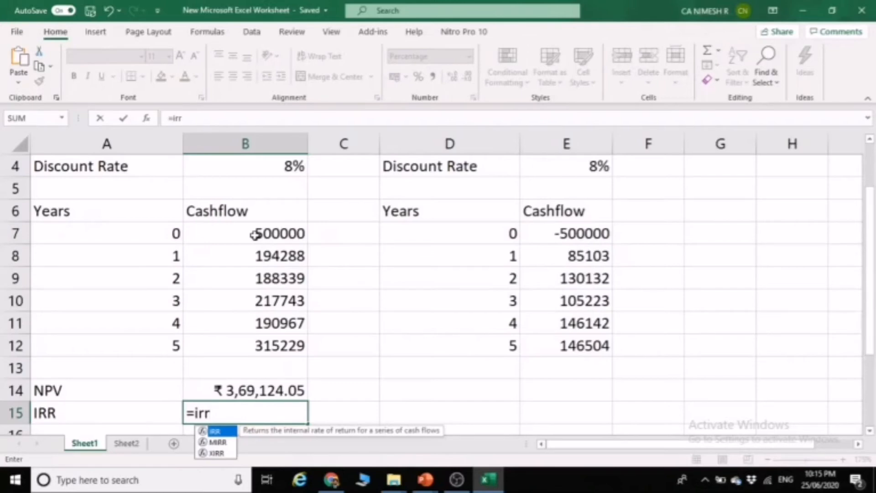
key("Tab")
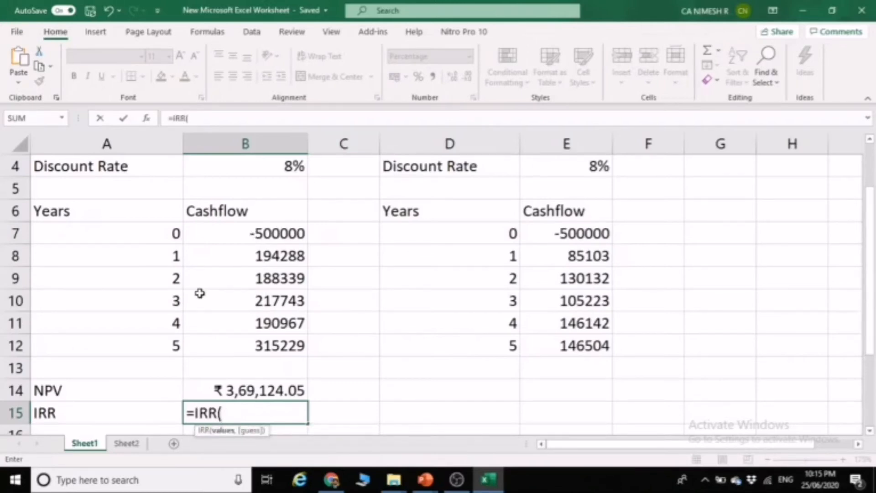
left_click(251, 233)
key("shift+Down")
key("shift+Down")
key("shift+Down")
key("shift+Down")
key("shift+Down")
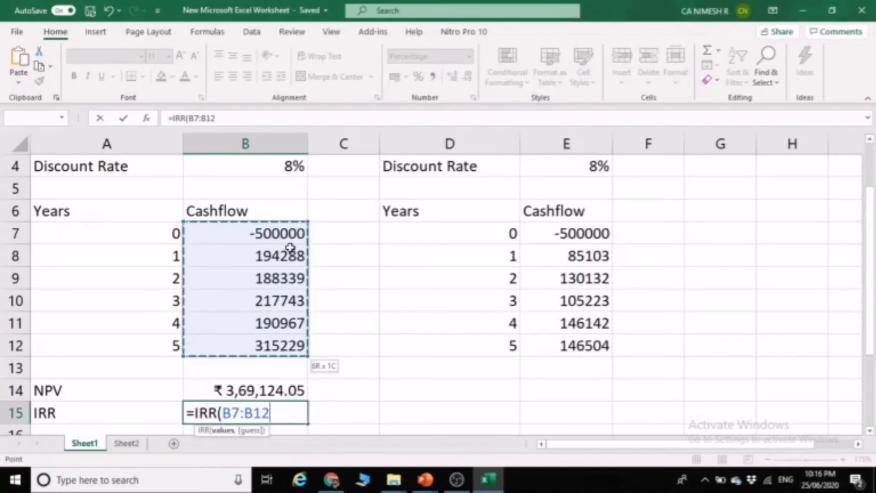
type(",")
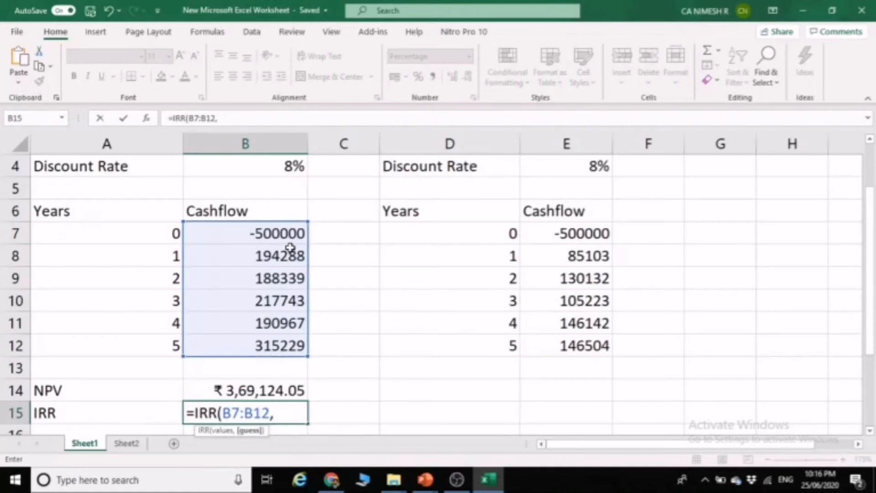
type("8)")
key("Return")
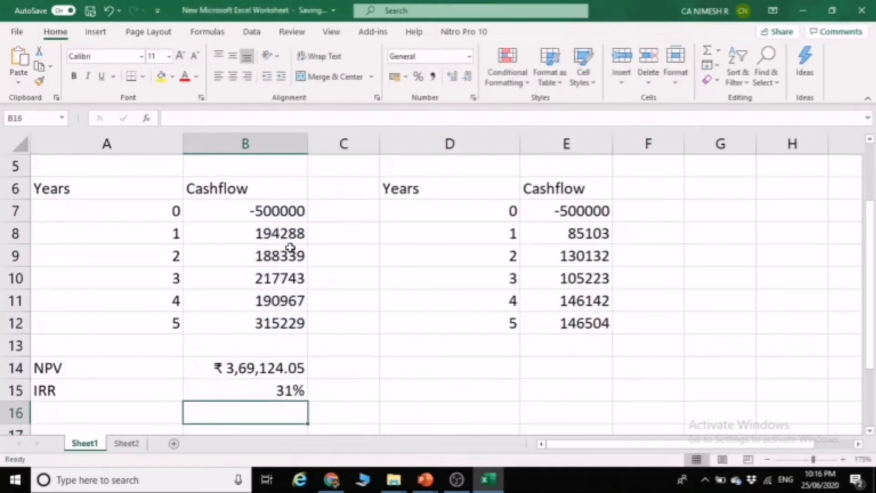
key("Up")
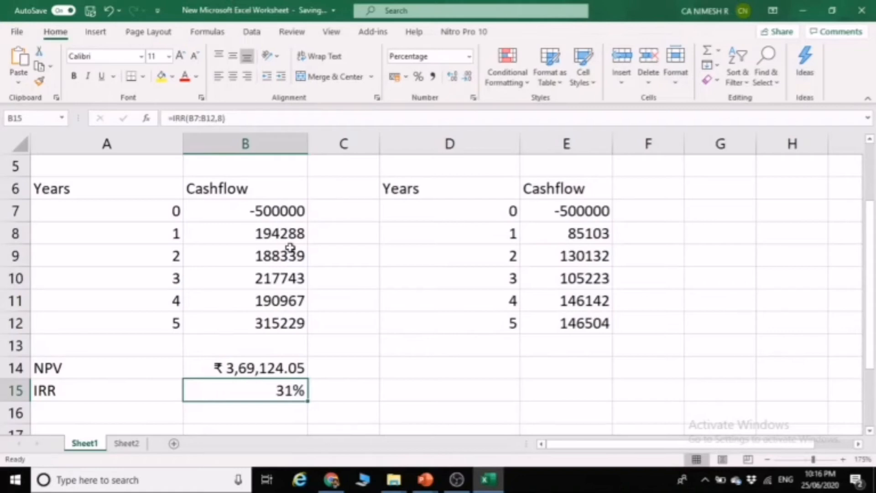
Start an NPV formula in cell E14 for Project 2, using the discount rate in E4 as the rate
scroll(289, 248, "up", 2)
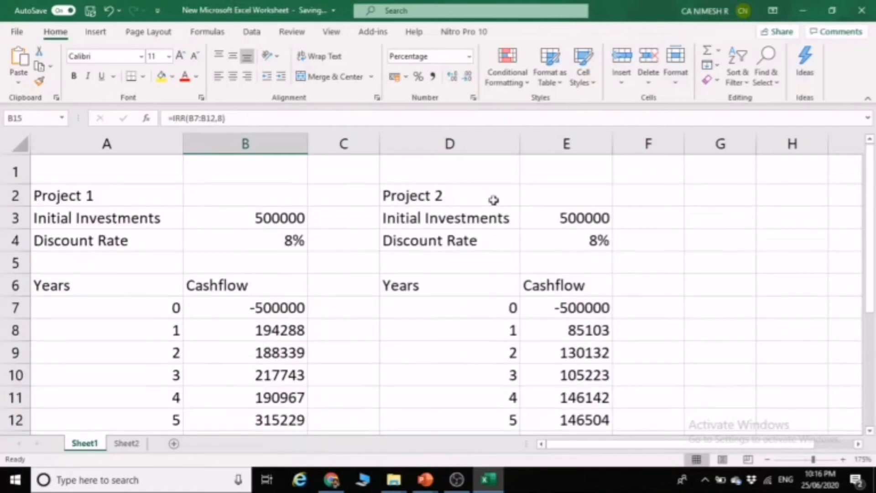
scroll(543, 269, "down", 2)
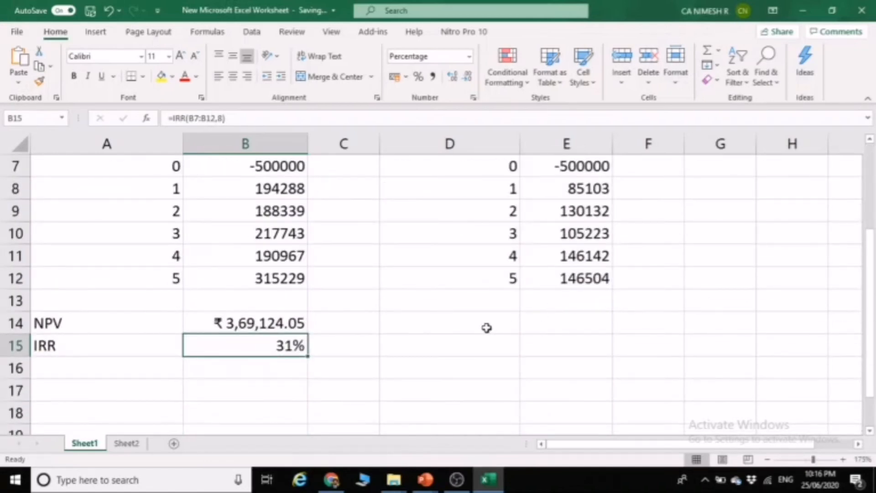
left_click(570, 322)
type("=n")
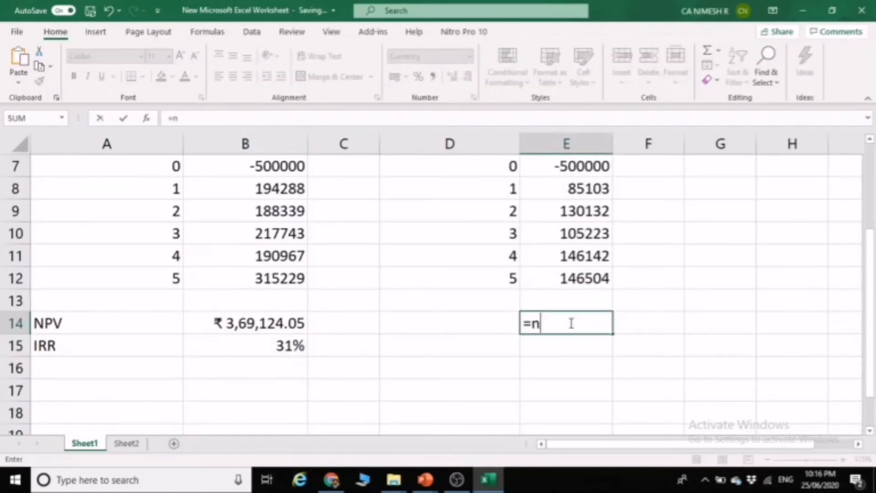
type("pv")
key("Tab")
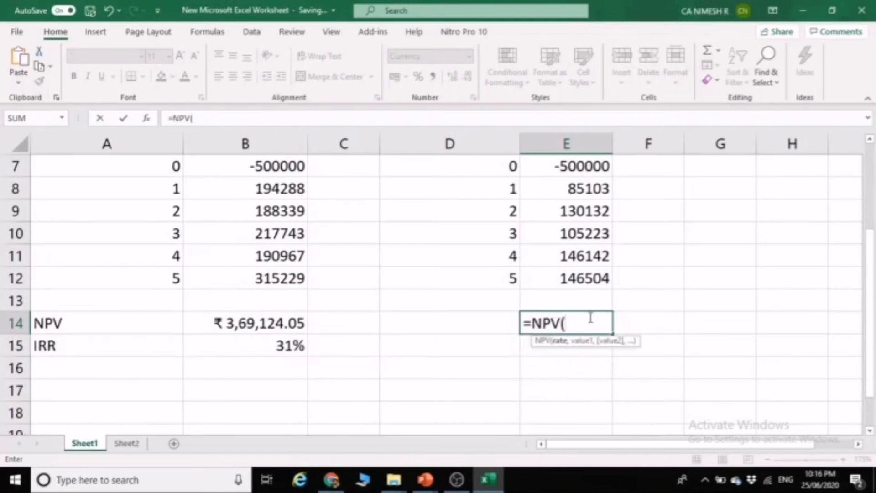
scroll(588, 316, "up", 2)
left_click(597, 241)
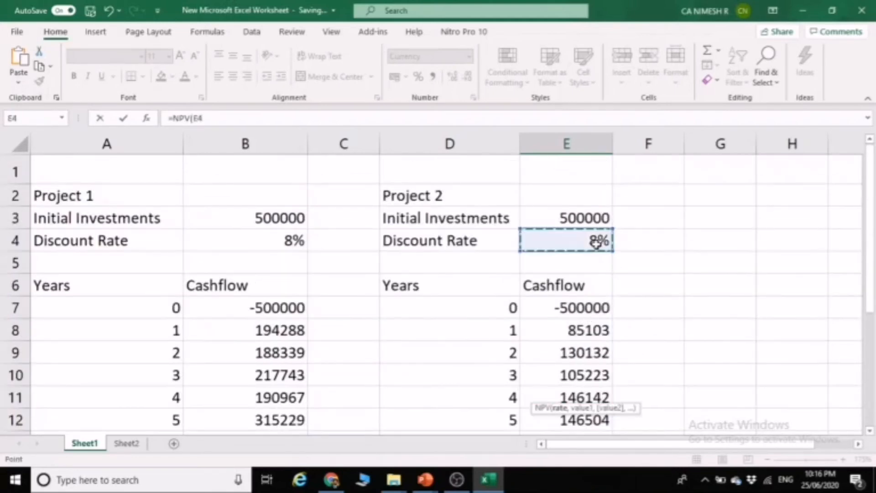
scroll(596, 244, "down", 2)
type(",")
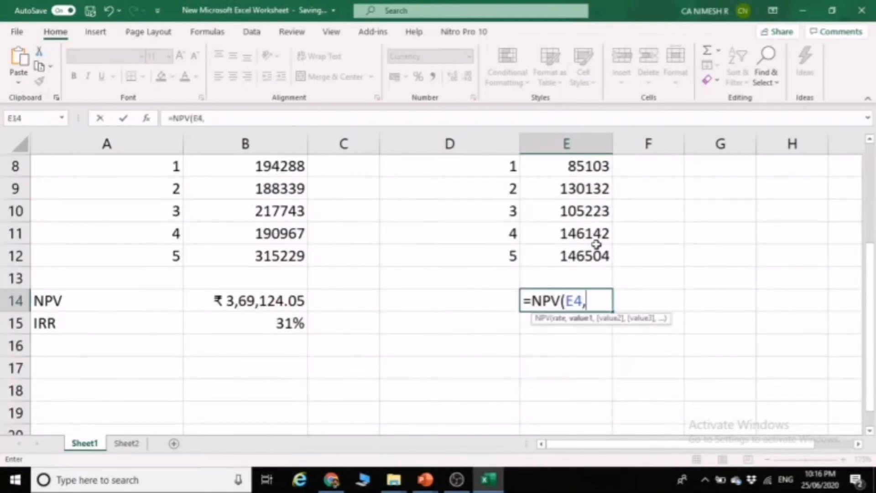
Add Project 2's year 1 to 5 cash flows, E8:E12, as the values of the NPV function
scroll(596, 244, "up", 2)
scroll(596, 244, "up", 2)
left_click(579, 294)
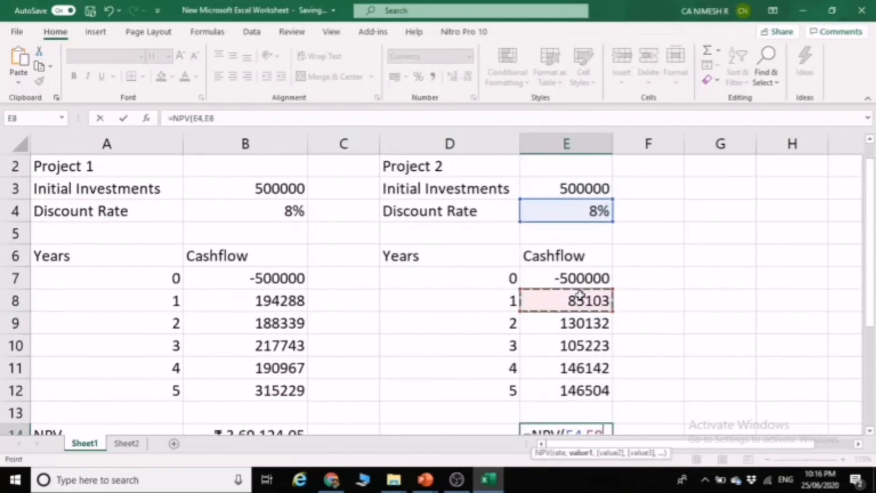
key("ctrl+shift+Down")
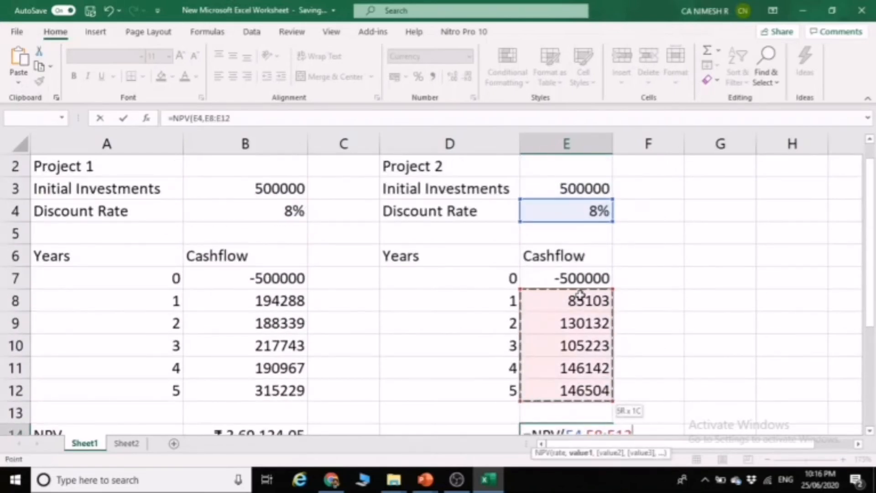
Close the NPV function in E14, add the year 0 cash flow E7, and enter the formula =NPV(E4,E8:E12)+E7
type(")+")
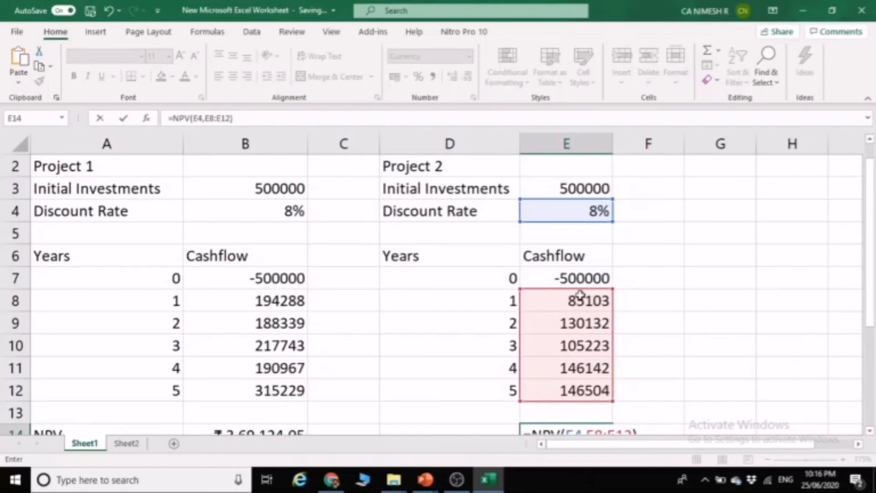
key("Up")
key("Up")
key("Up")
key("Up")
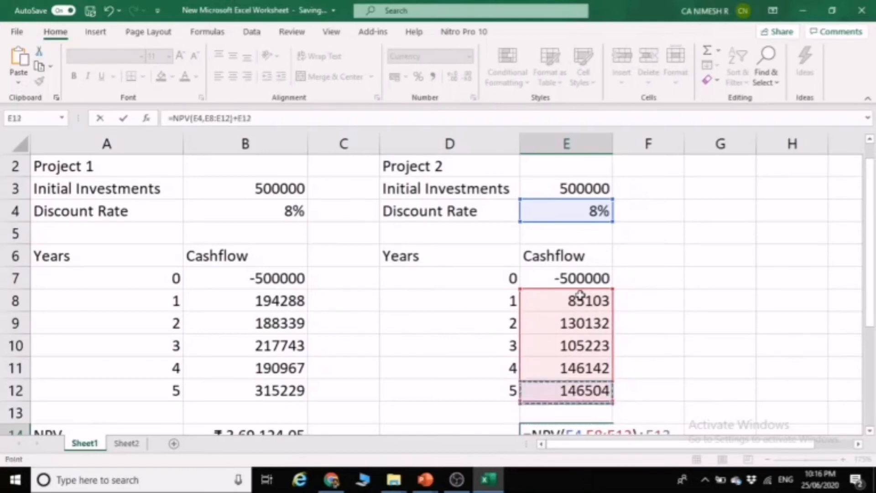
key("Up")
key("Up")
key("Up")
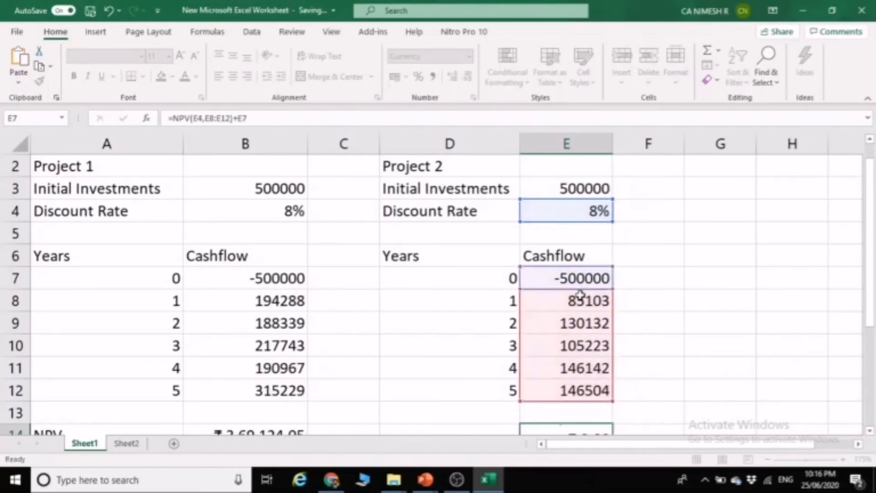
key("Return")
Calculate Project 2's IRR in cell E15 with =IRR(E7:E12), leaving out the guess
scroll(580, 294, "down", 1)
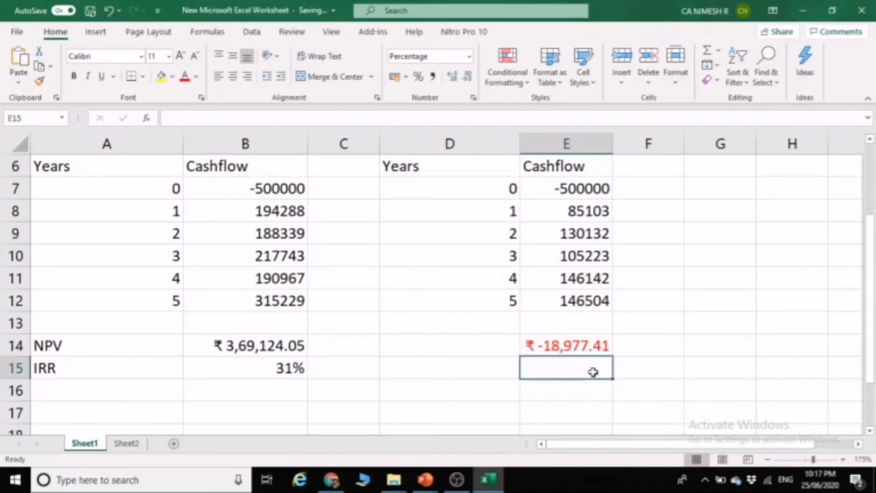
type("=irr")
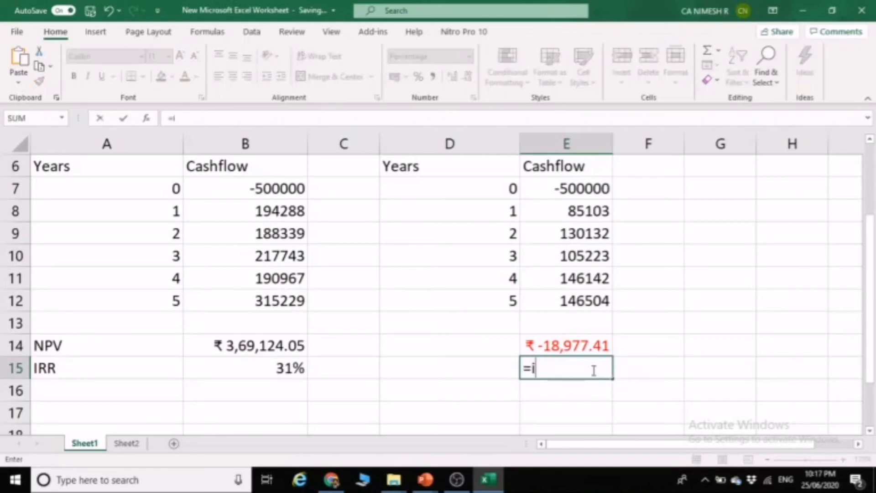
key("Tab")
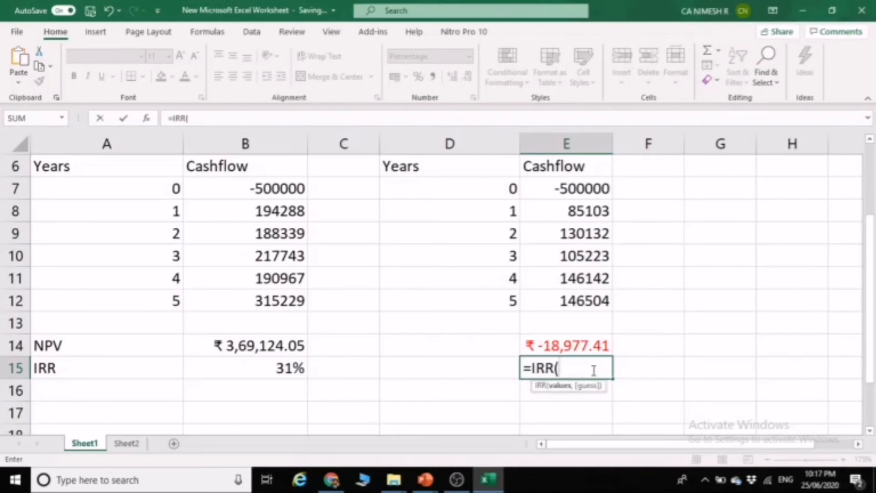
scroll(593, 367, "up", 1)
left_click_drag(587, 256, 593, 346)
key("shift+Down")
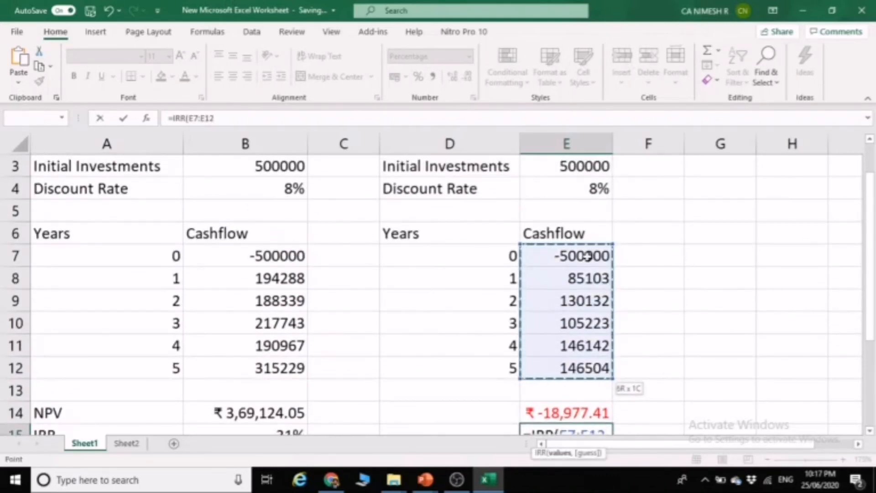
scroll(587, 256, "down", 2)
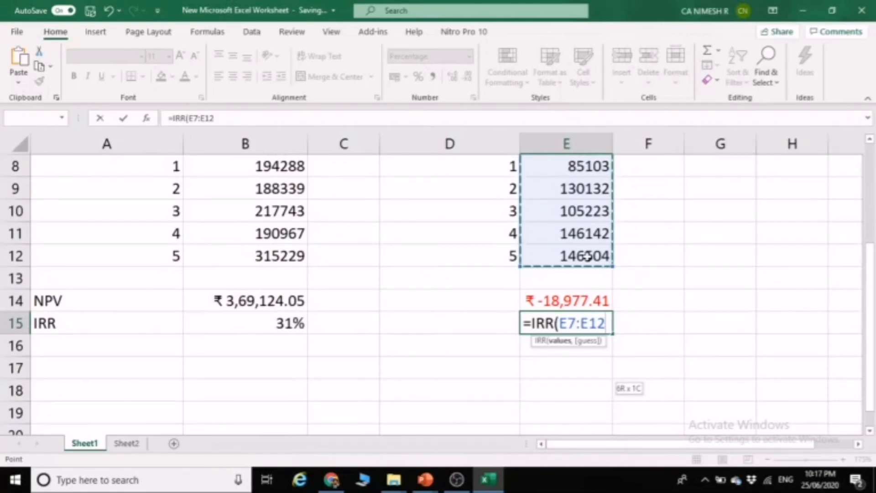
type(")")
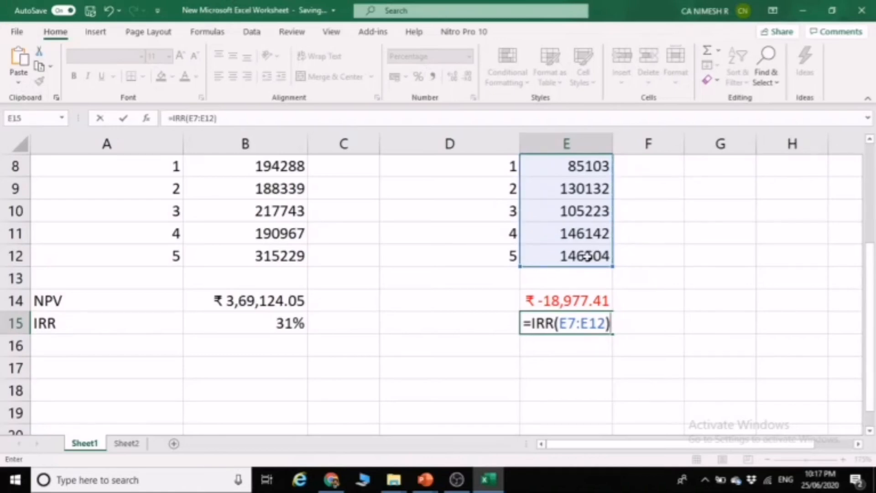
key("Return")
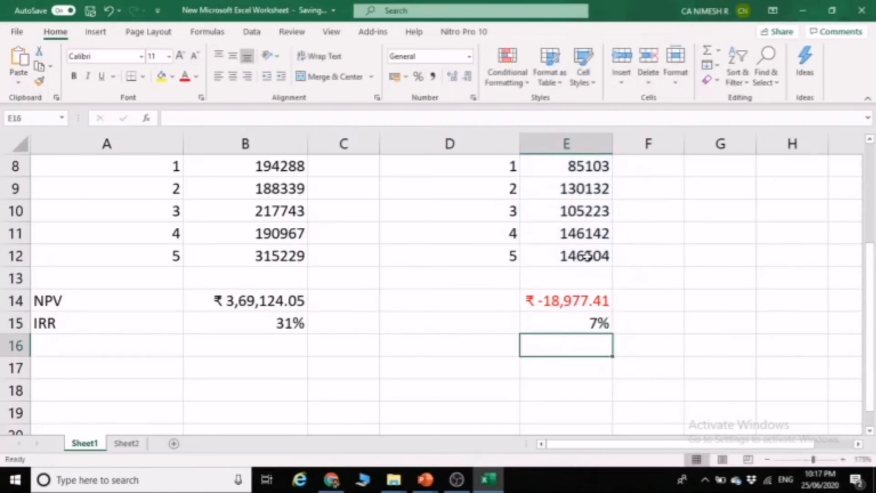
Select Project 2's year 1 to 5 cash flows, E8:E12, and review them against its investment, NPV and IRR
scroll(587, 256, "up", 2)
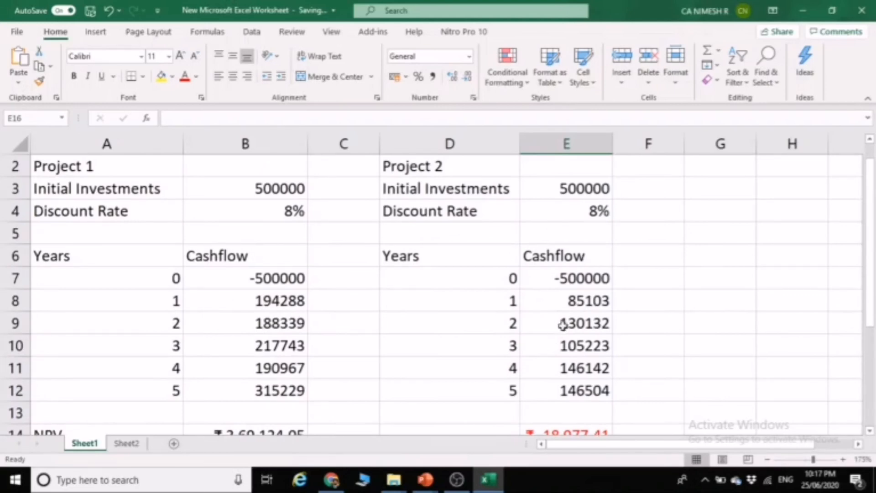
left_click(580, 305)
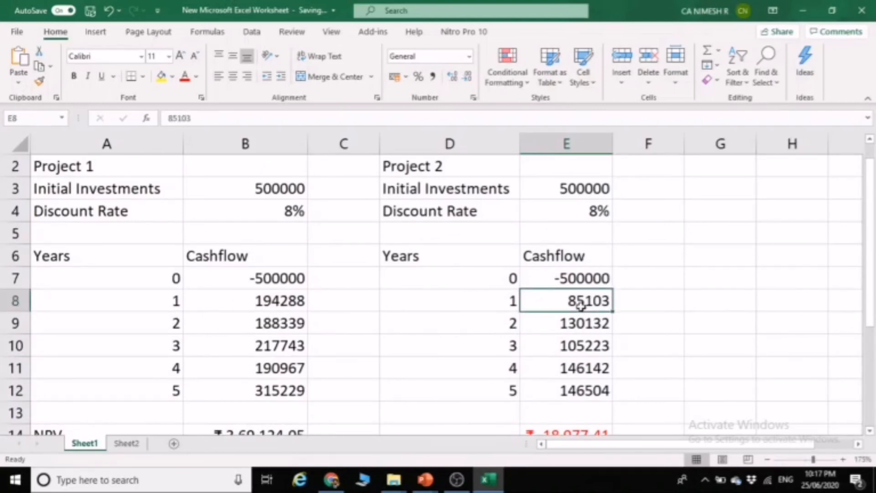
key("shift+Down")
key("shift+Down")
key("shift+Down")
key("shift+Down")
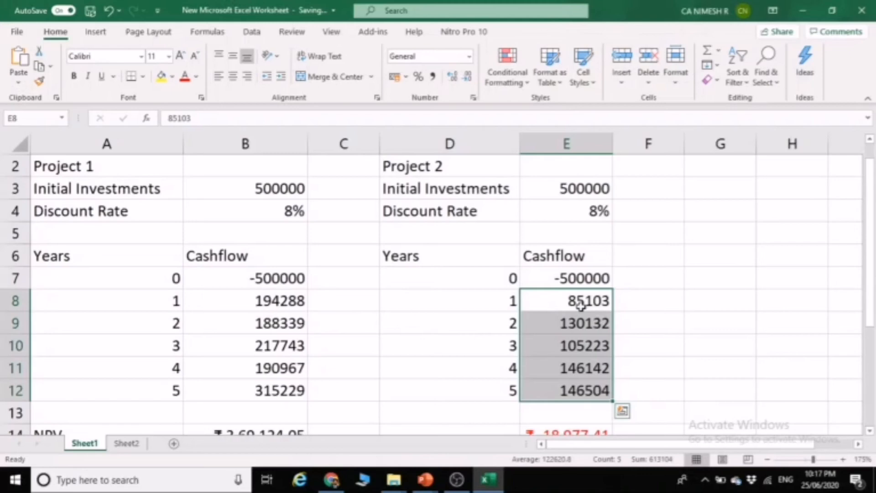
scroll(581, 306, "down", 2)
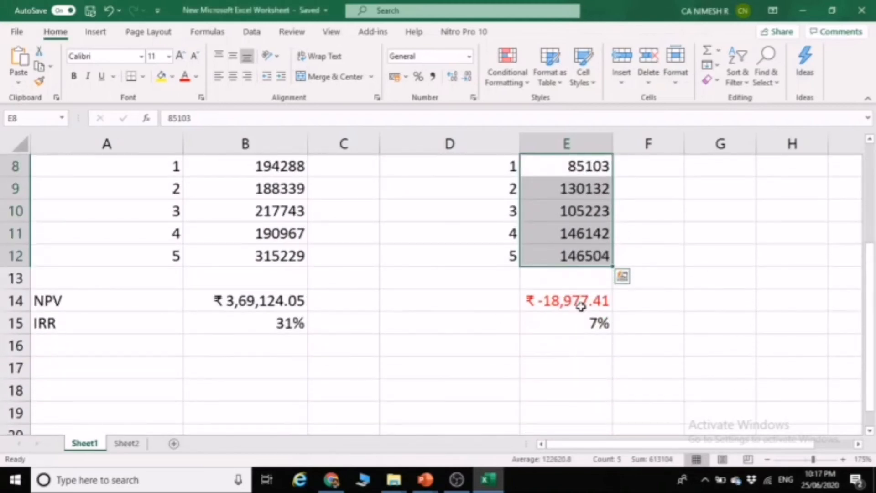
scroll(580, 305, "up", 3)
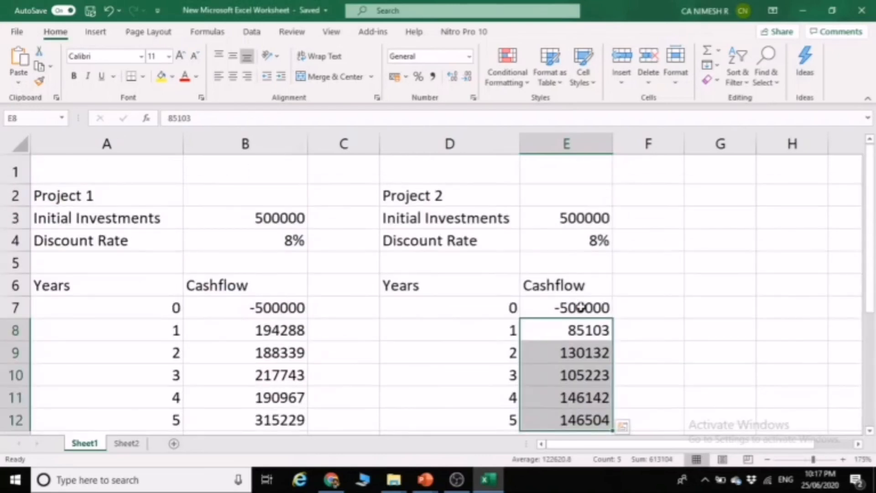
scroll(580, 305, "down", 1)
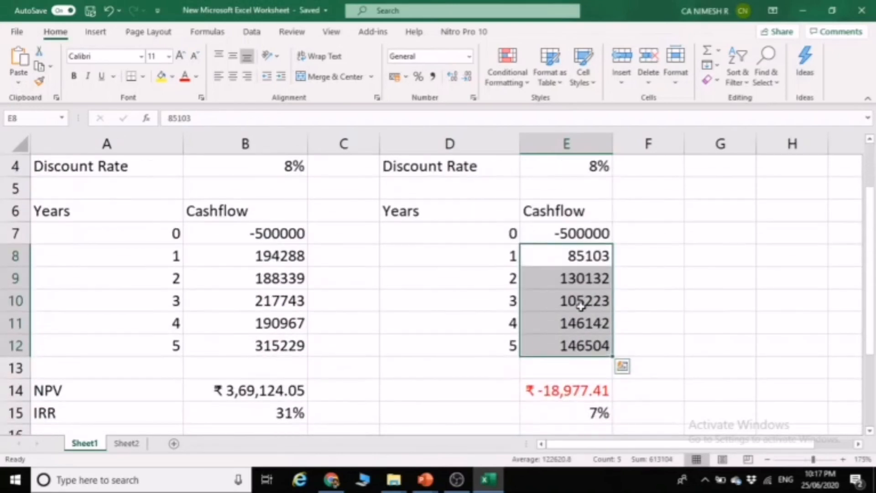